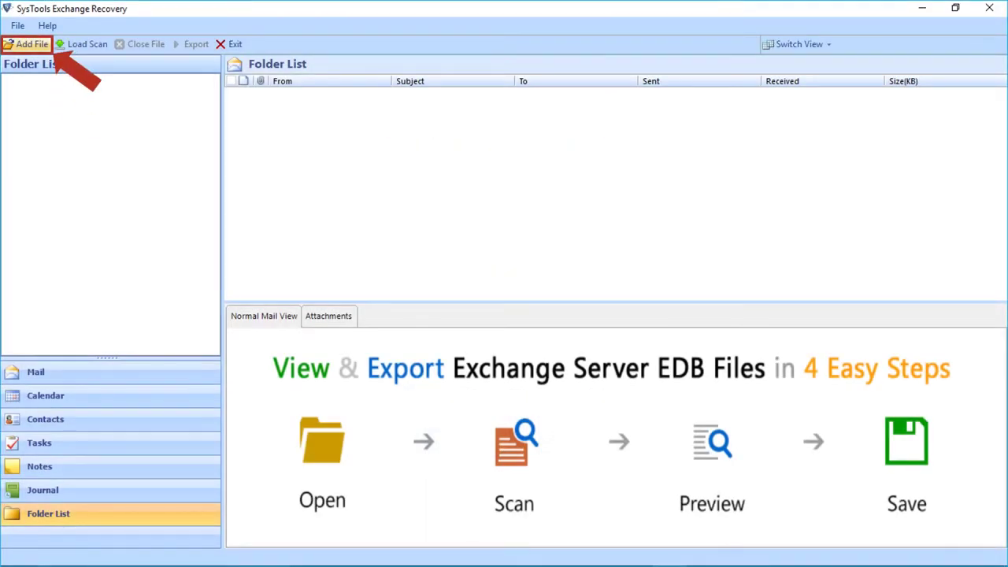
Add Mailbox Database.edb as the EDB file and a2.stm as the STM file.
{"action": "left_click", "coordinate": [27, 44]}
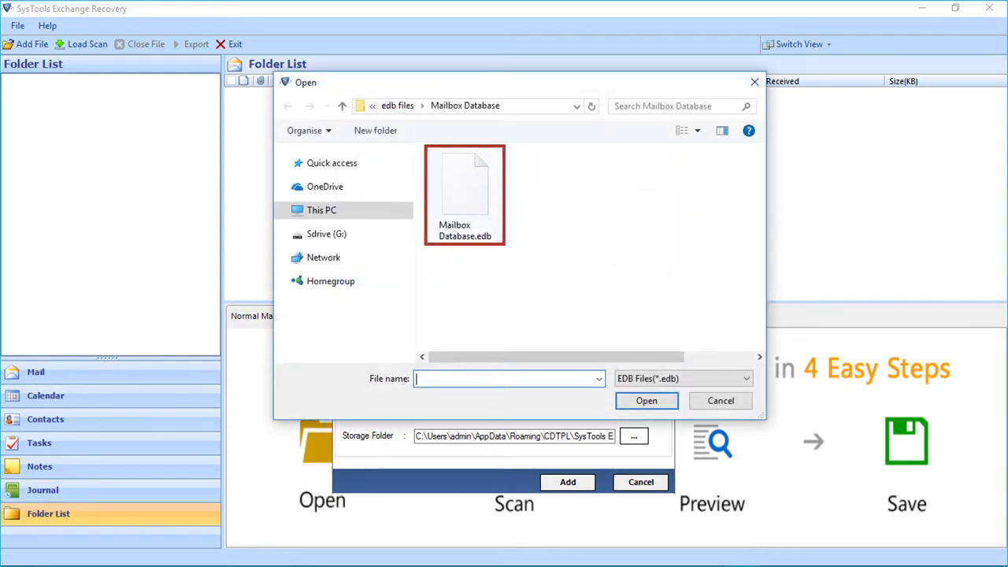
{"action": "left_click", "coordinate": [465, 196]}
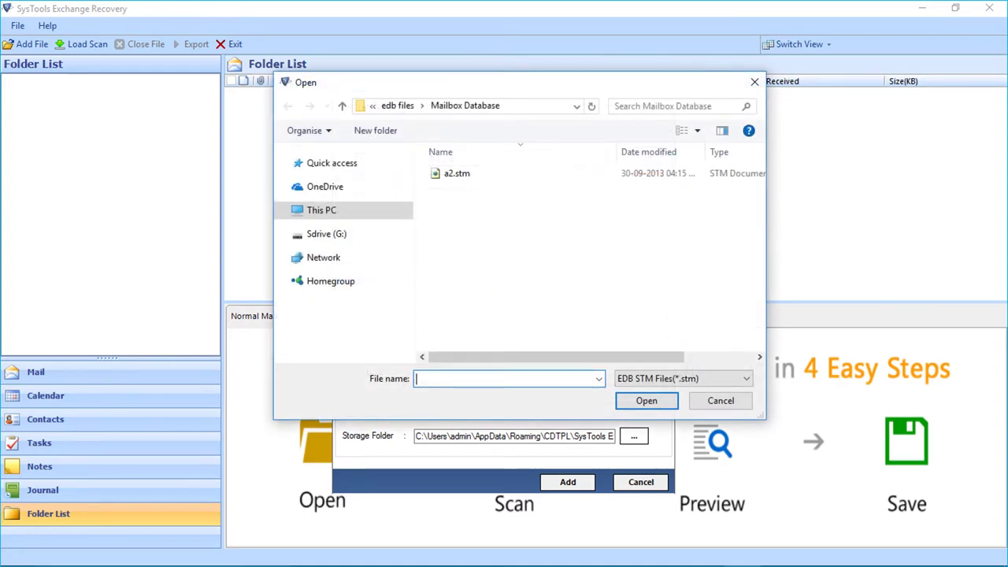
{"action": "left_click", "coordinate": [457, 174]}
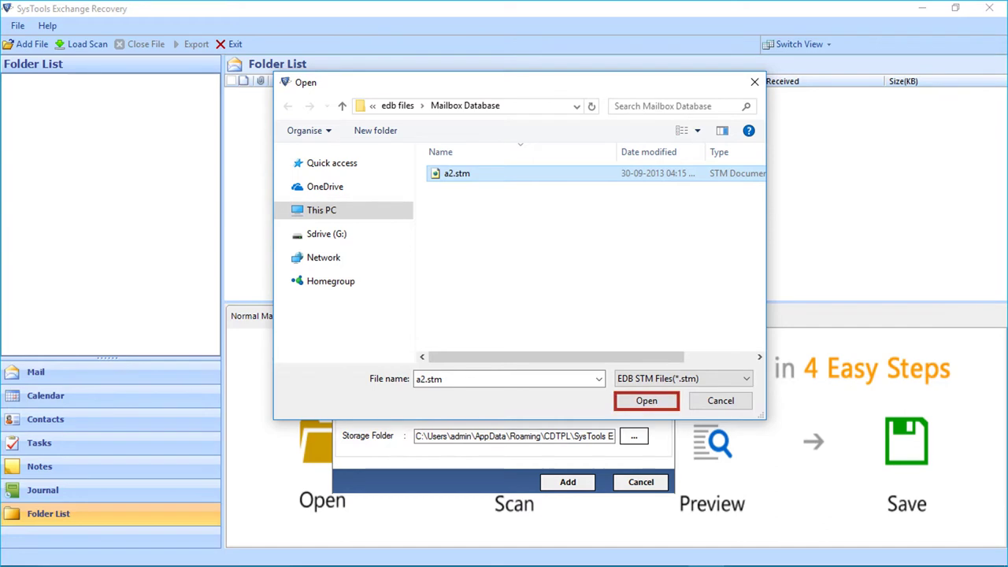
{"action": "left_click", "coordinate": [646, 401]}
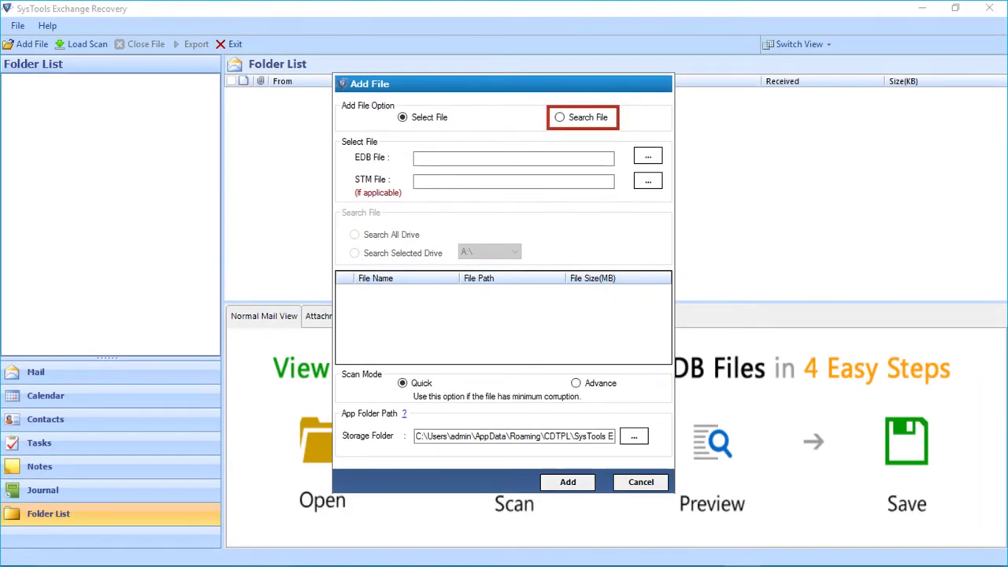
Search the C:\ drive for EDB files with the Advance scan mode set, and select one of the found files.
{"action": "left_click", "coordinate": [560, 117]}
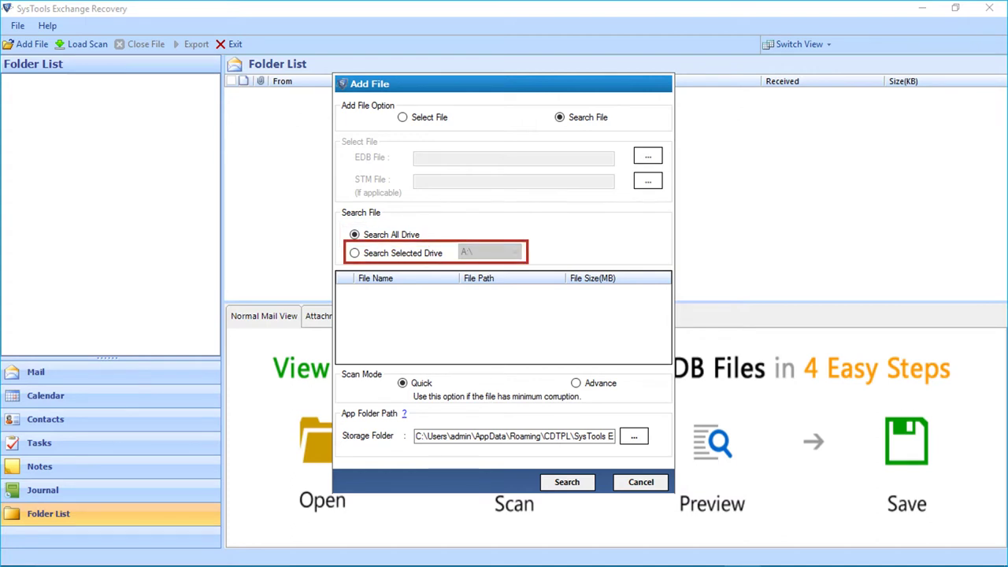
{"action": "left_click", "coordinate": [355, 253]}
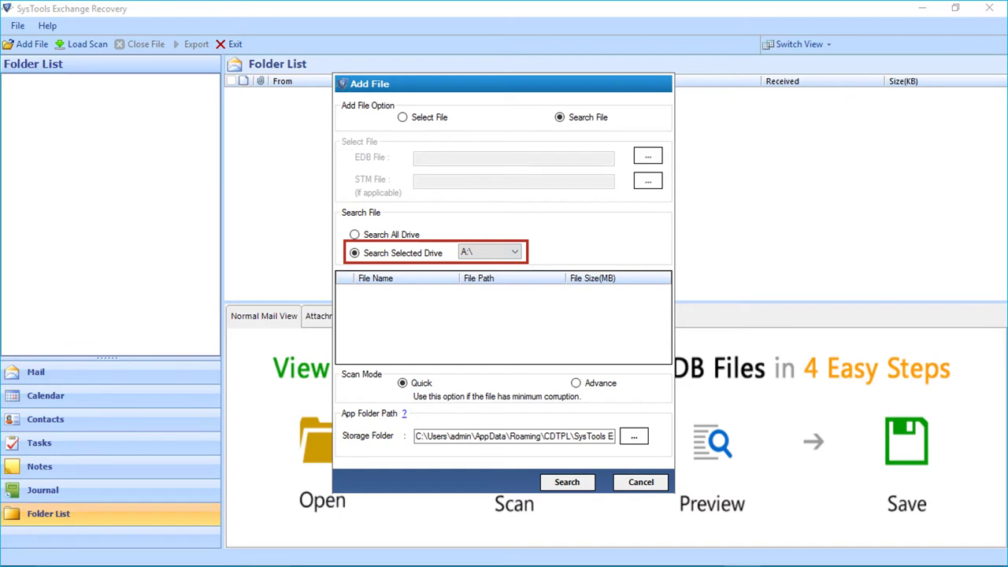
{"action": "left_click", "coordinate": [514, 252]}
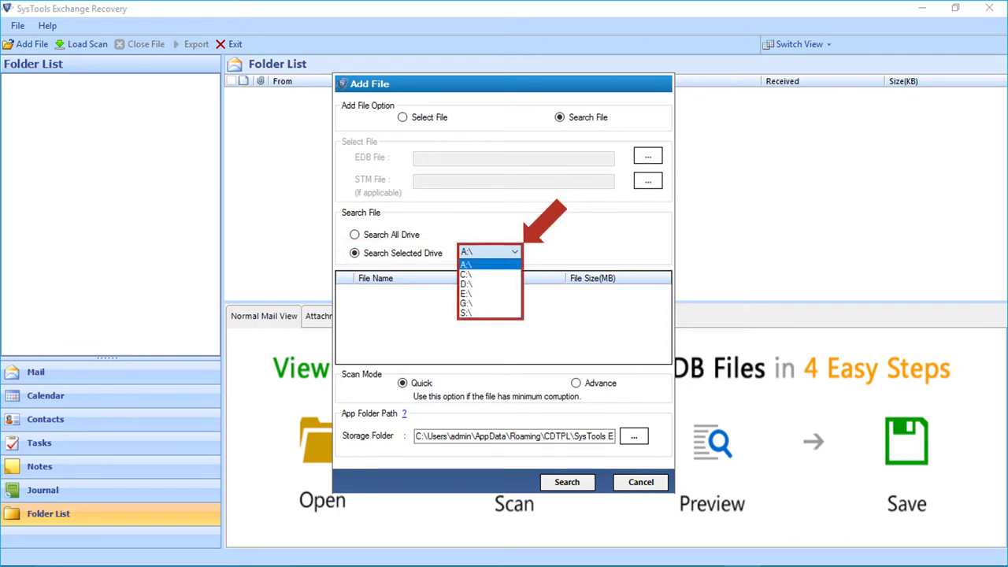
{"action": "key", "text": "Down"}
{"action": "key", "text": "Return"}
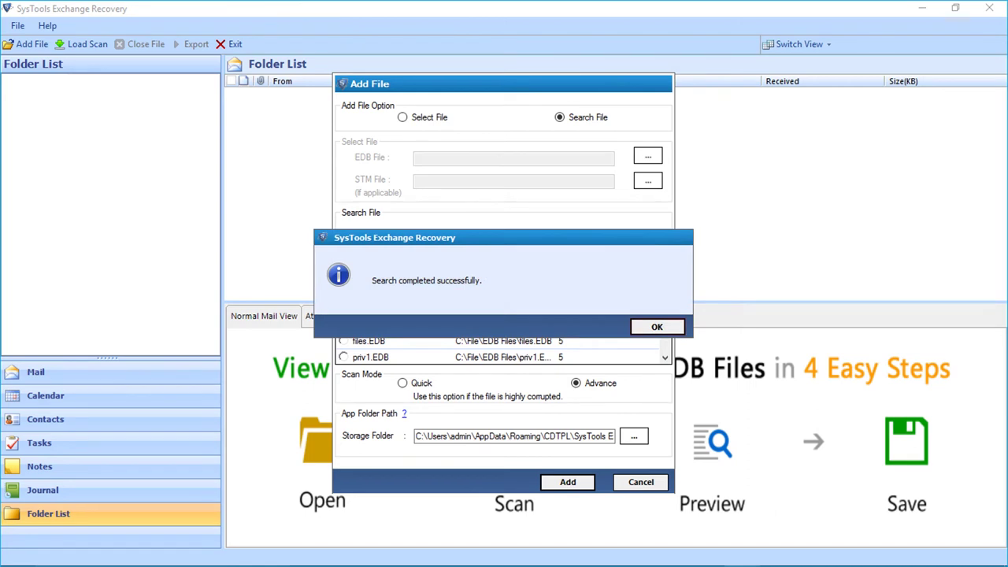
{"action": "left_click", "coordinate": [657, 327]}
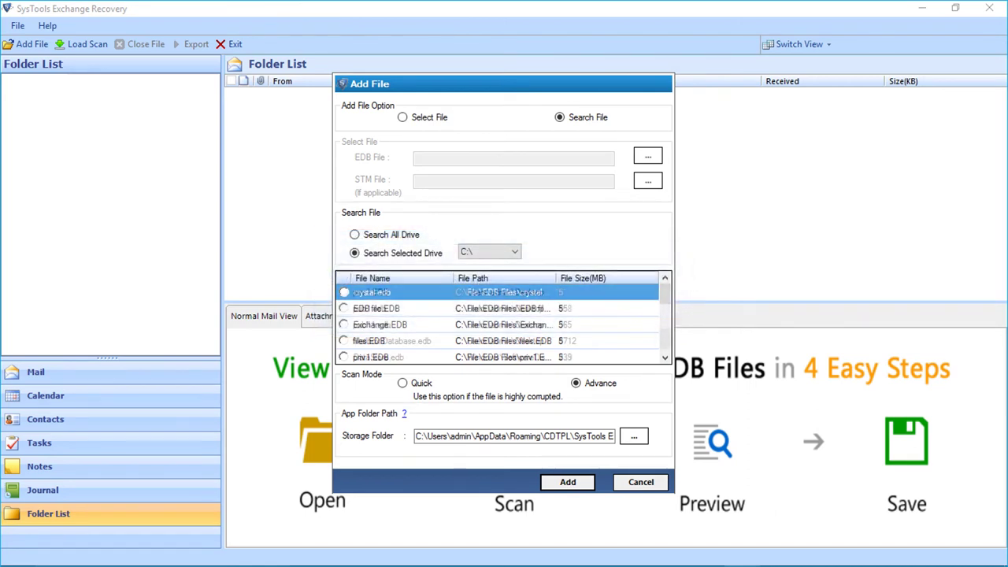
{"action": "left_click", "coordinate": [344, 341]}
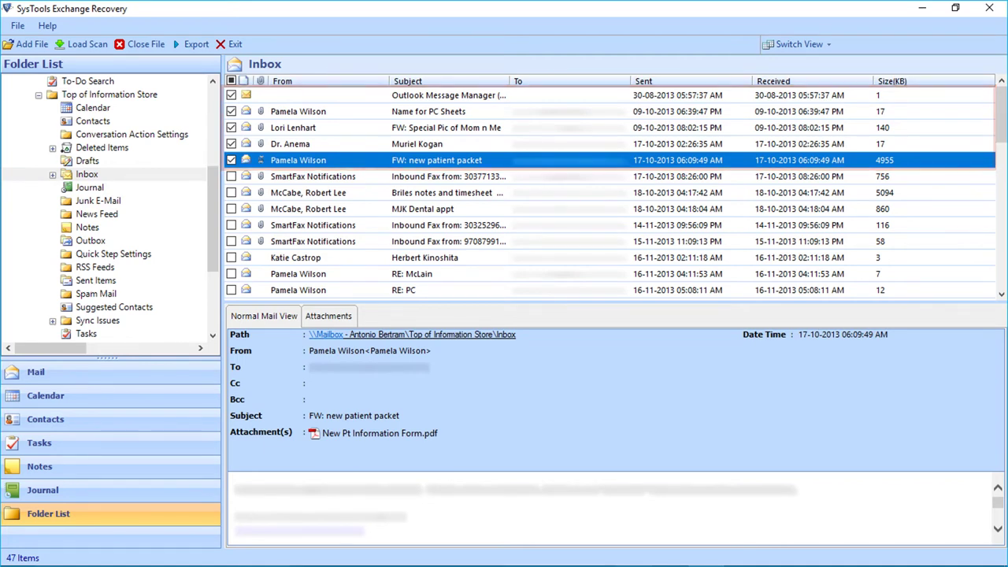
Open the export options for the checked Inbox emails and go through the export types from PDF on, ending with Office 365 selected.
{"action": "right_click", "coordinate": [328, 155]}
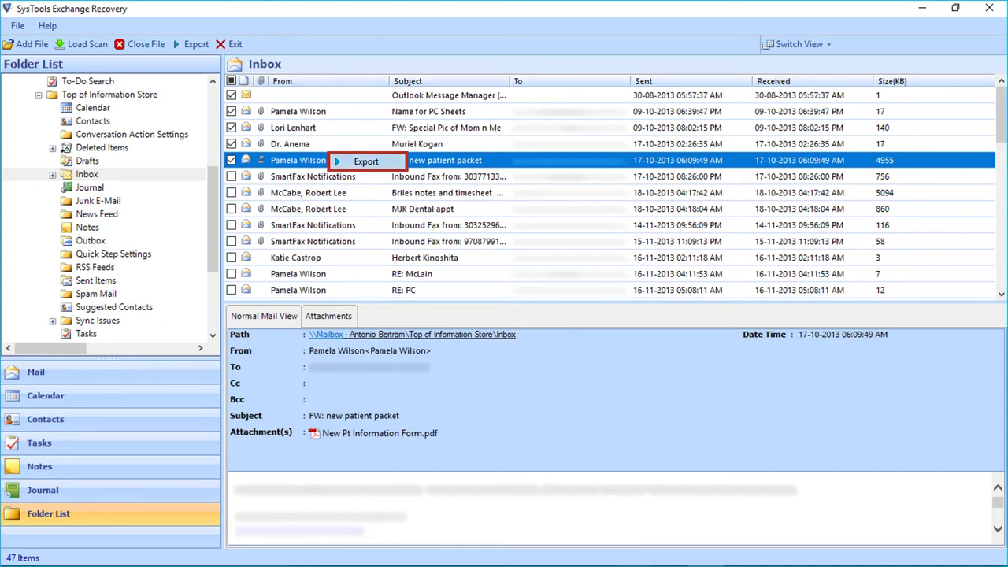
{"action": "left_click", "coordinate": [367, 161]}
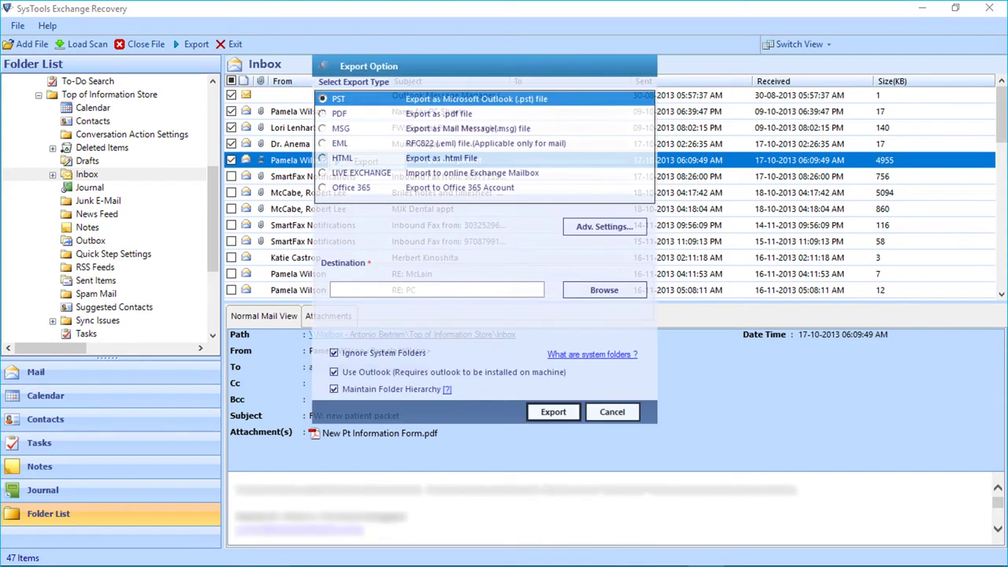
{"action": "left_click", "coordinate": [323, 113]}
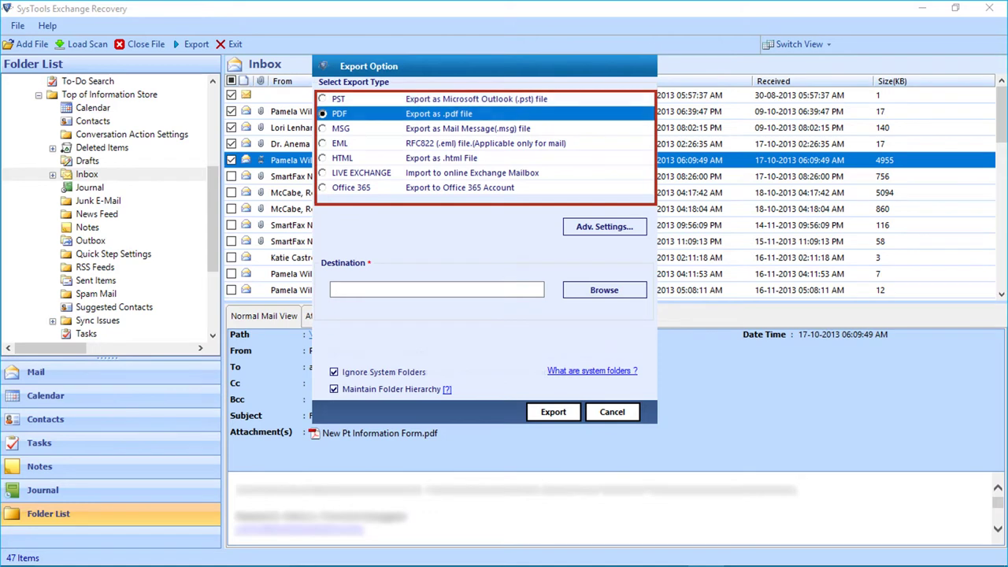
{"action": "left_click", "coordinate": [323, 128]}
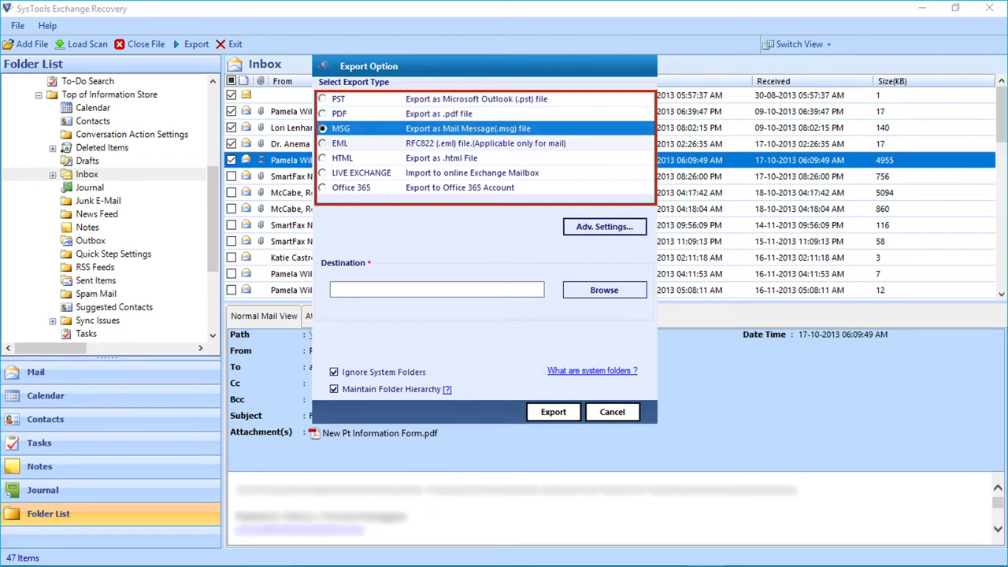
{"action": "left_click", "coordinate": [323, 143]}
{"action": "left_click", "coordinate": [323, 158]}
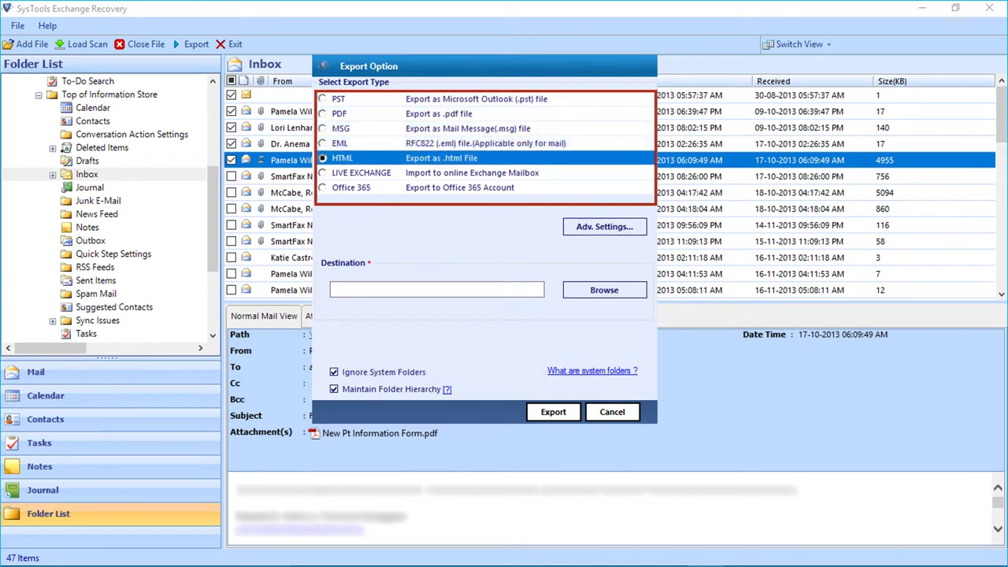
{"action": "left_click", "coordinate": [323, 173]}
{"action": "left_click", "coordinate": [323, 187]}
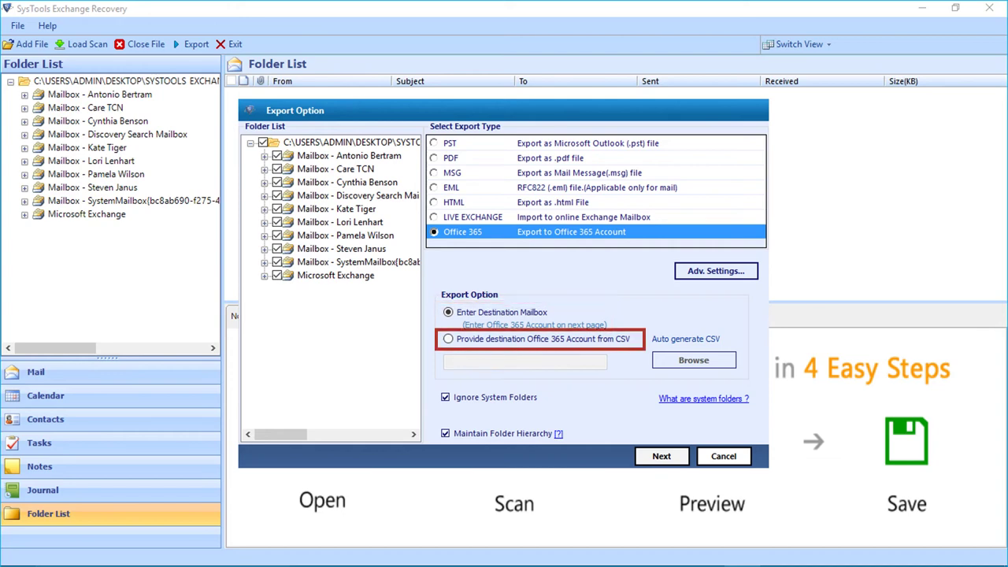
Take the destination Office 365 accounts from a CSV: auto-generate it as Mailbox Data.csv in the Files folder and select that file.
{"action": "left_click", "coordinate": [448, 338]}
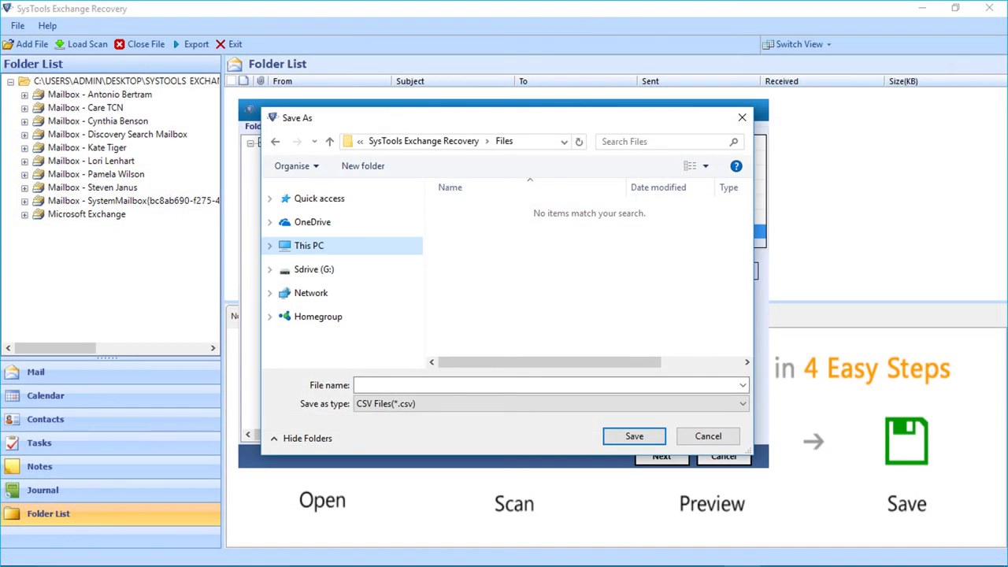
{"action": "type", "text": "Mailbox Data.csv"}
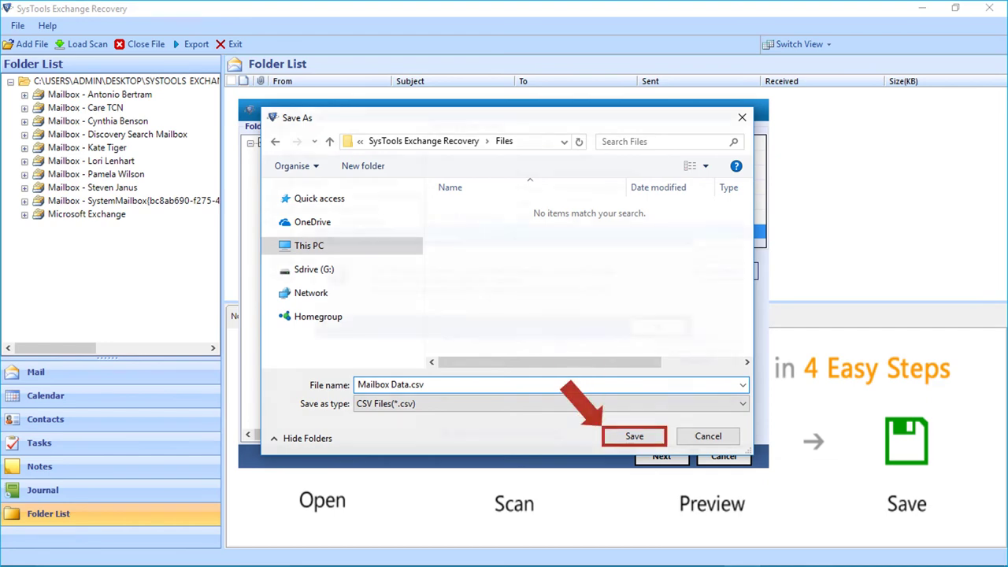
{"action": "left_click", "coordinate": [634, 437]}
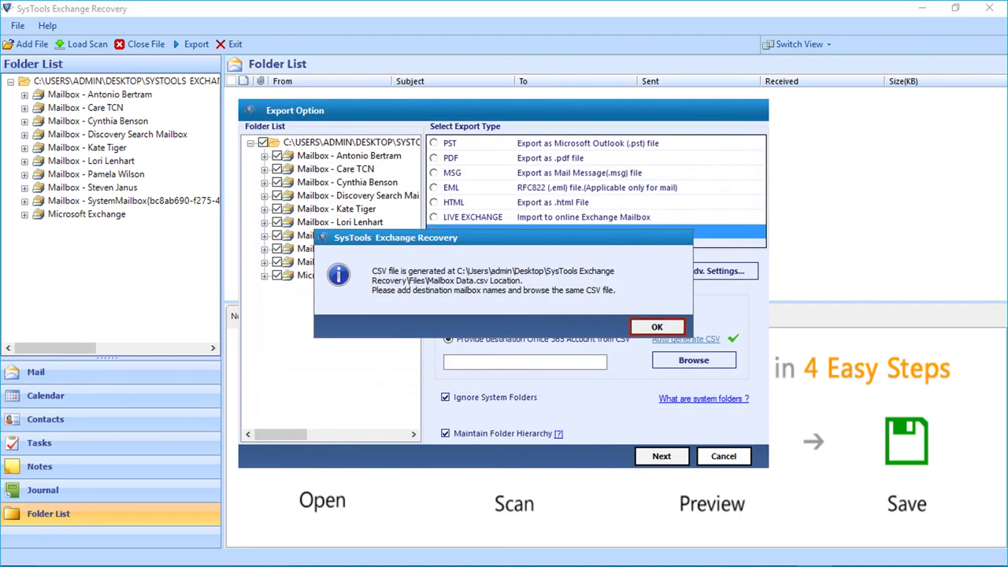
{"action": "key", "text": "Return"}
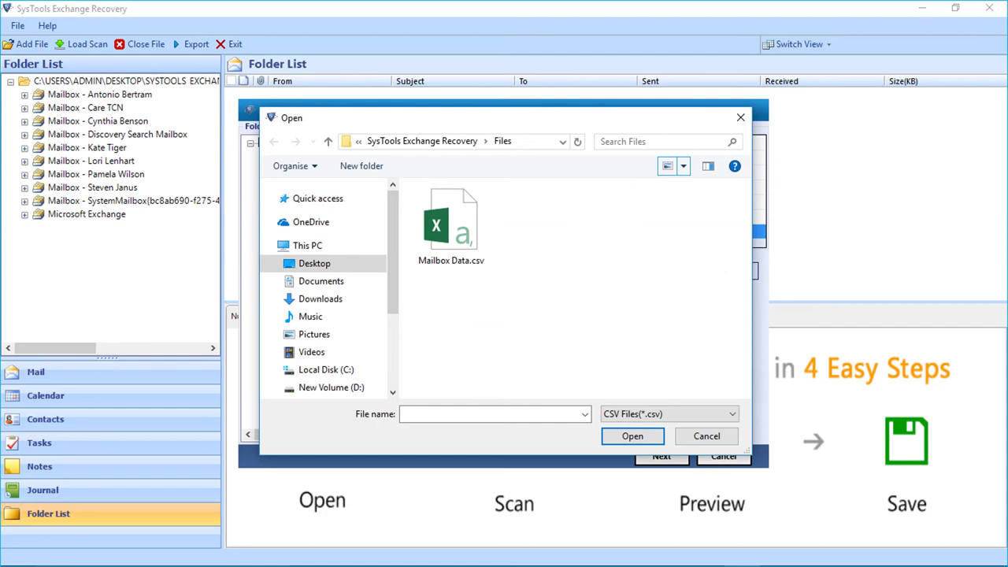
{"action": "left_click", "coordinate": [450, 227]}
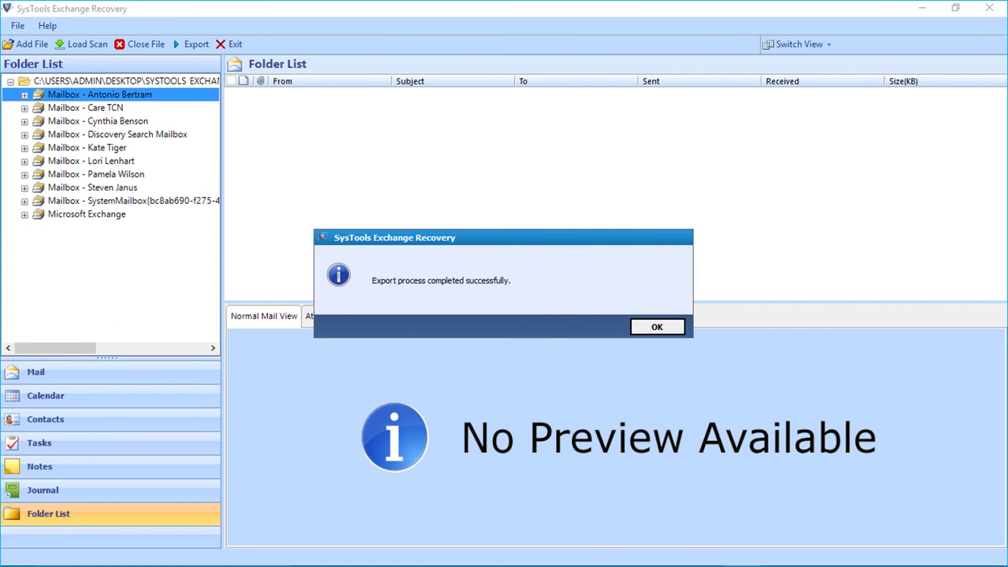
Acknowledge the finished export, save its report as Output.csv in E:\Output, and close the report window.
{"action": "key", "text": "Return"}
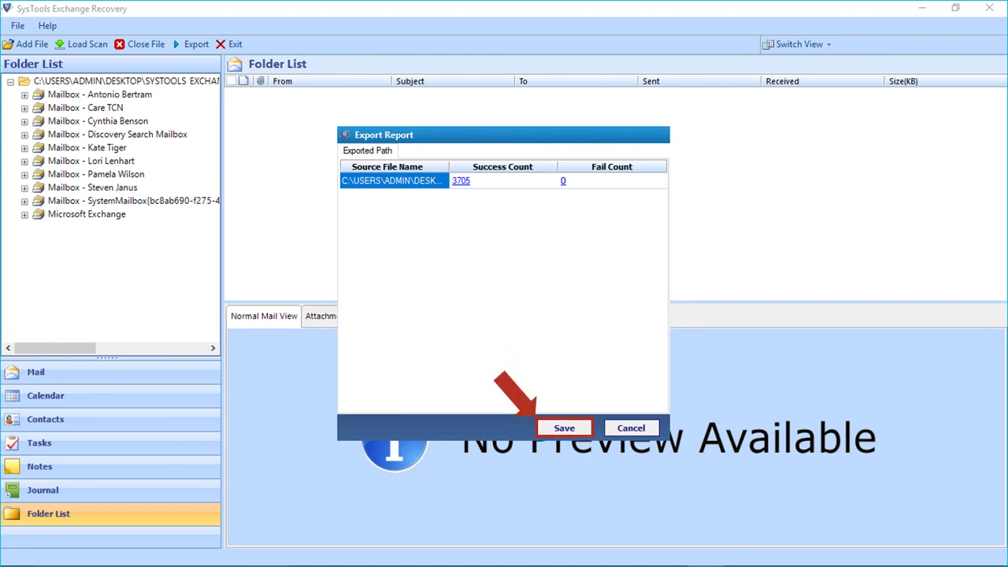
{"action": "key", "text": "Return"}
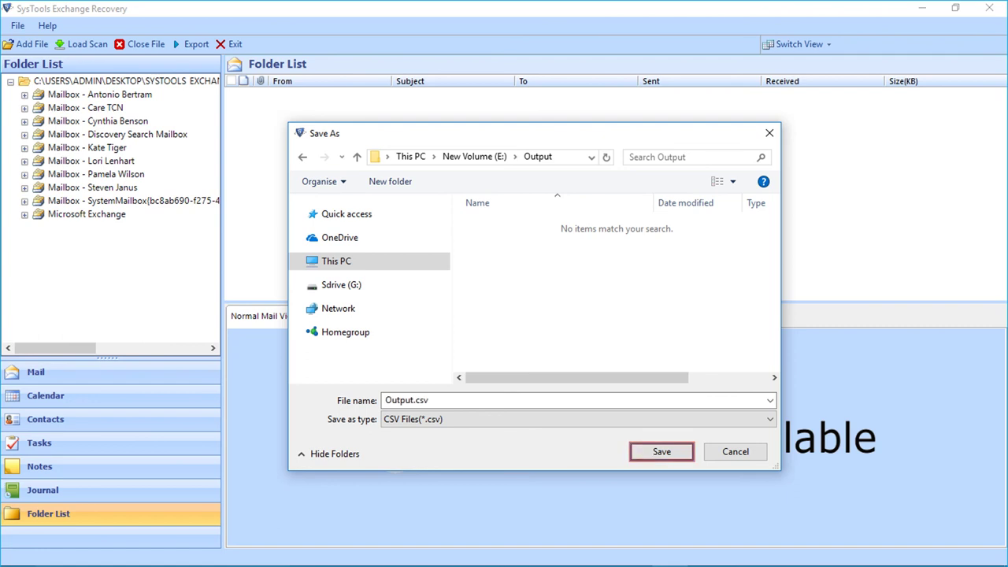
{"action": "key", "text": "Return"}
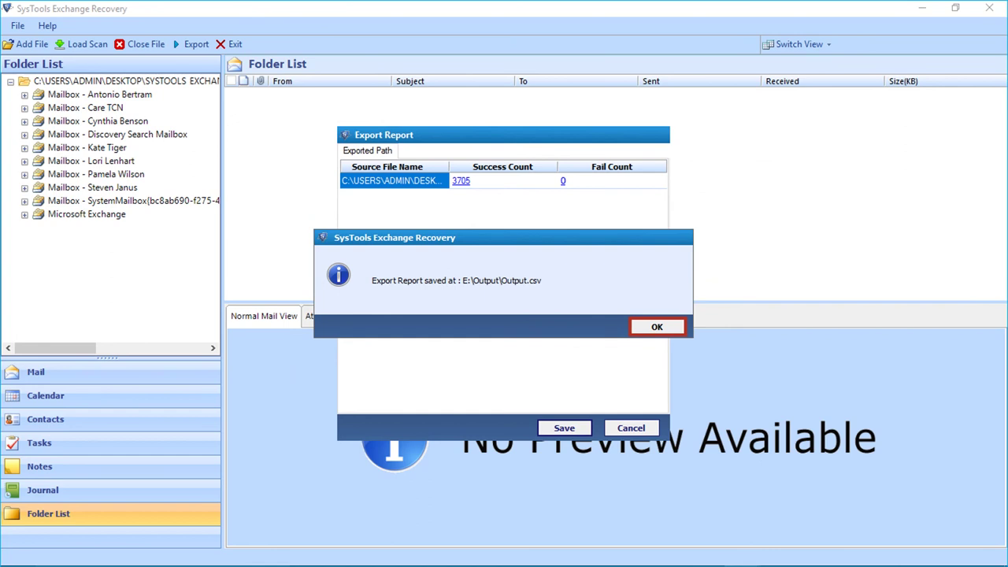
{"action": "key", "text": "Return"}
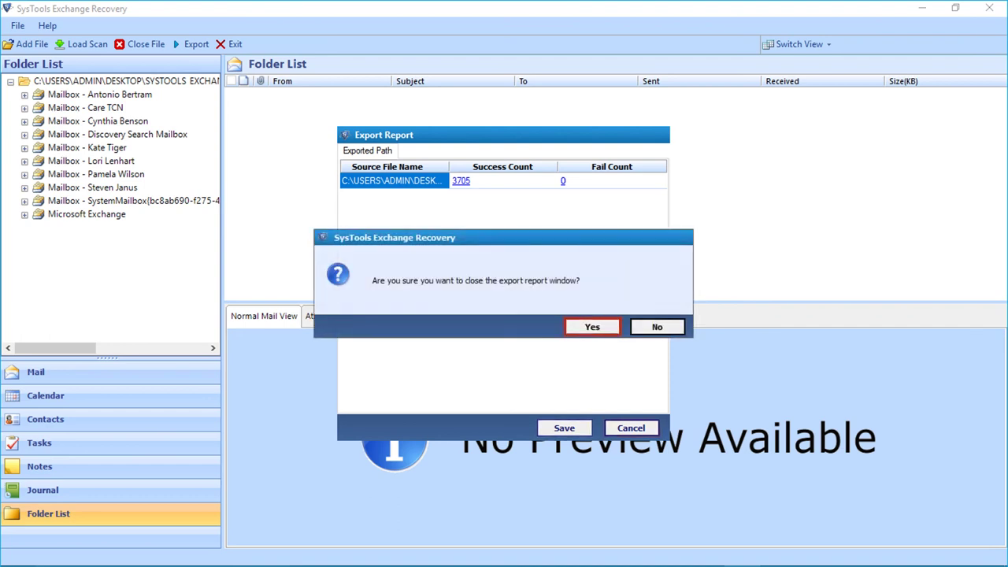
{"action": "key", "text": "Return"}
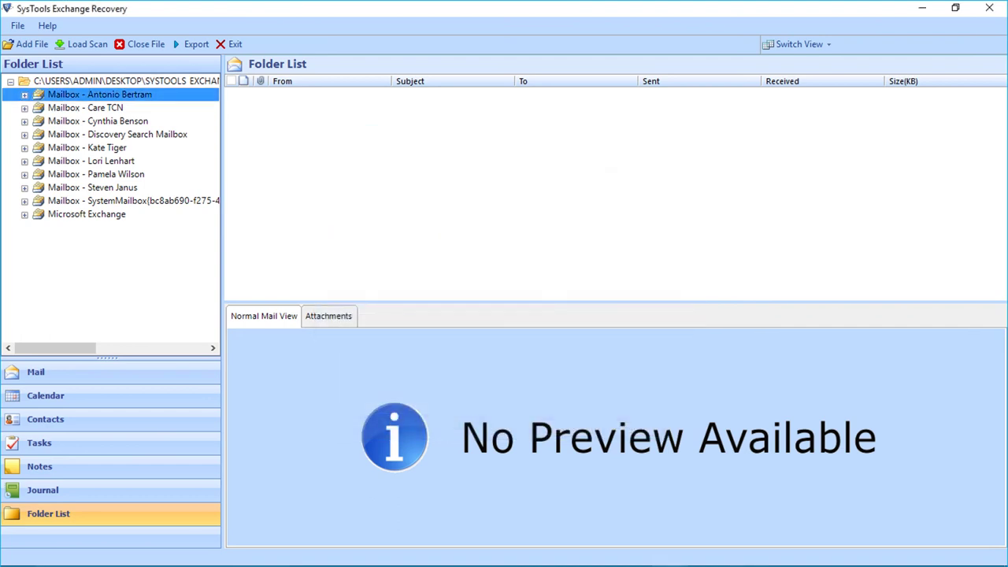